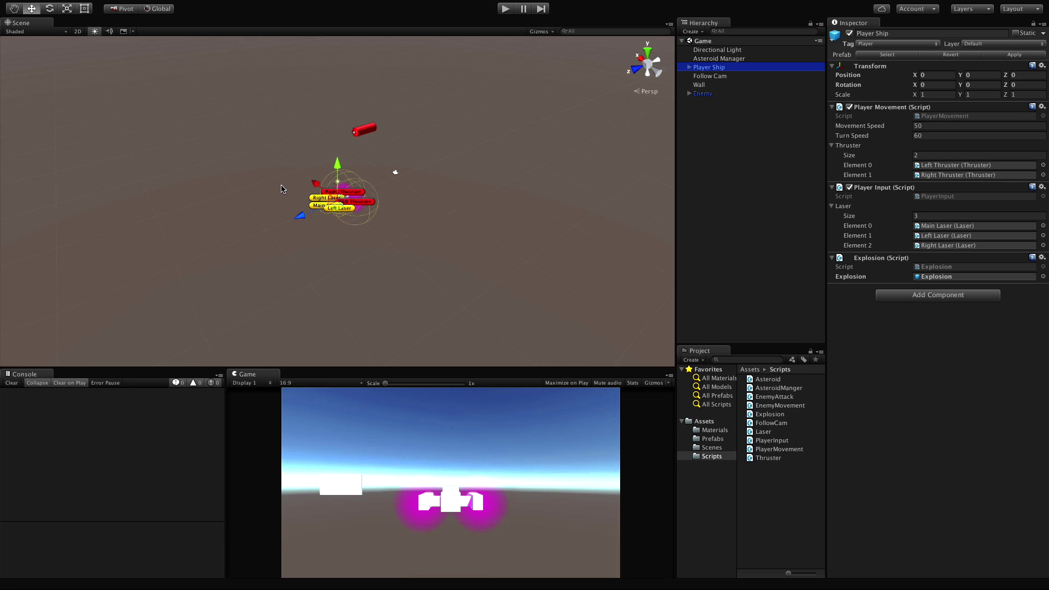
# - Add a Rigidbody component to the Player Ship
pyautogui.click(950, 297)
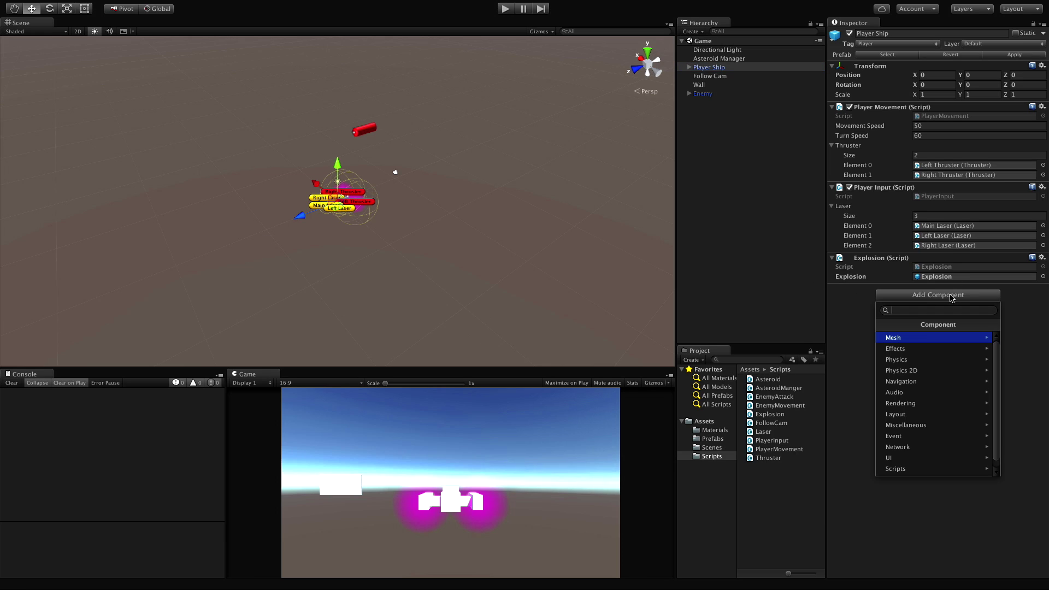
pyautogui.write('Rigid')
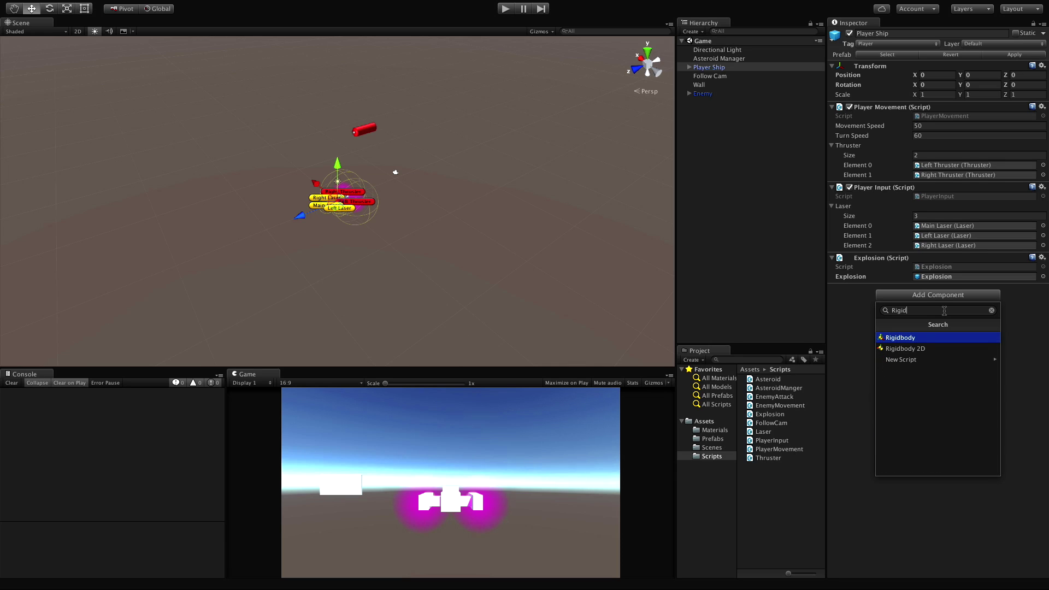
pyautogui.press('Return')
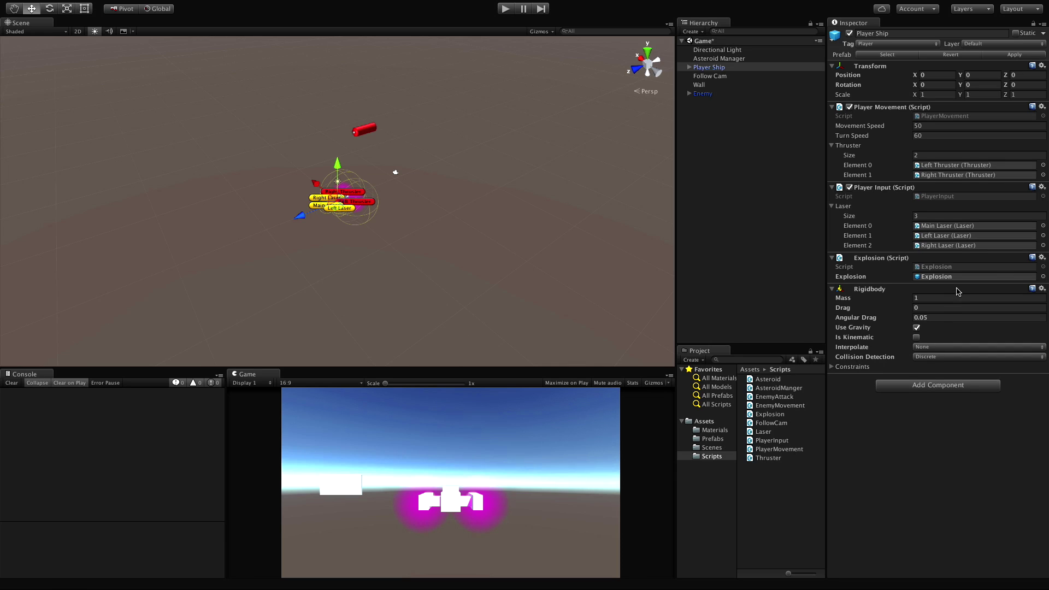
# - Set the Player Ship Rigidbody's mass to 10 and drag to 1, and disable its use of gravity
pyautogui.click(929, 298)
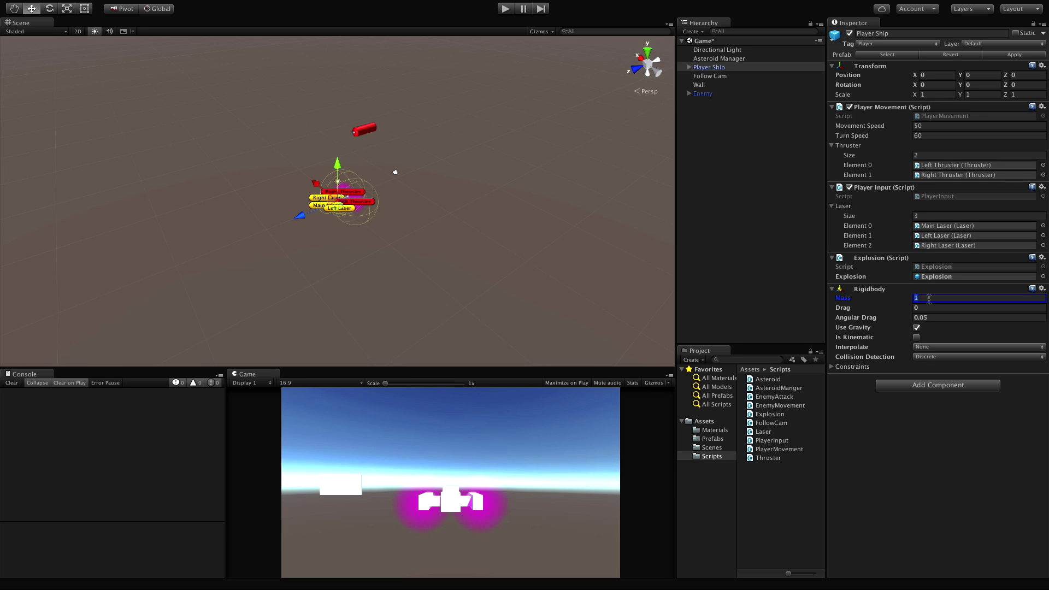
pyautogui.press('Tab')
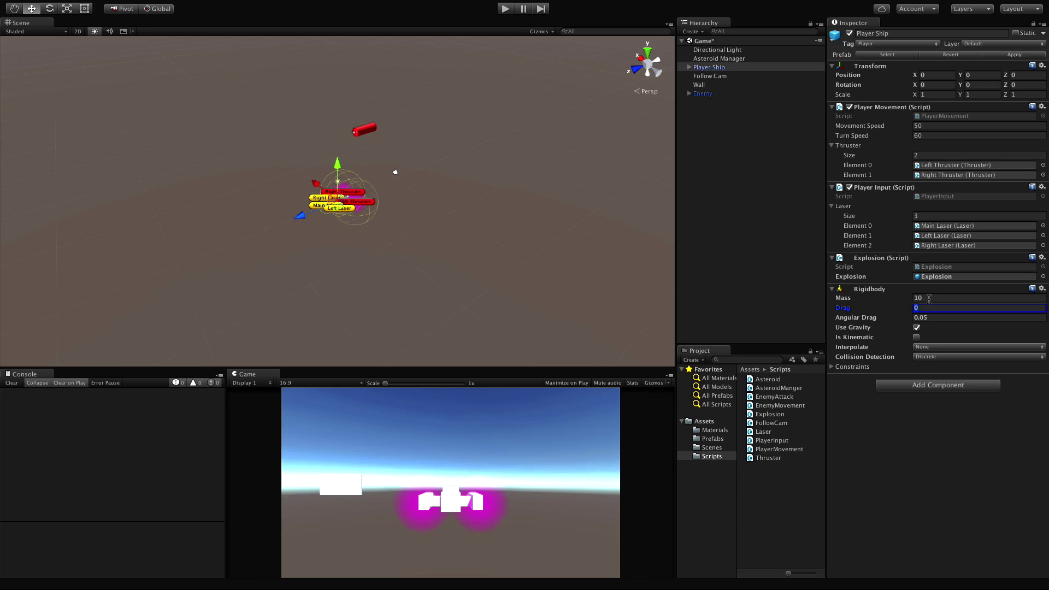
pyautogui.press('Tab')
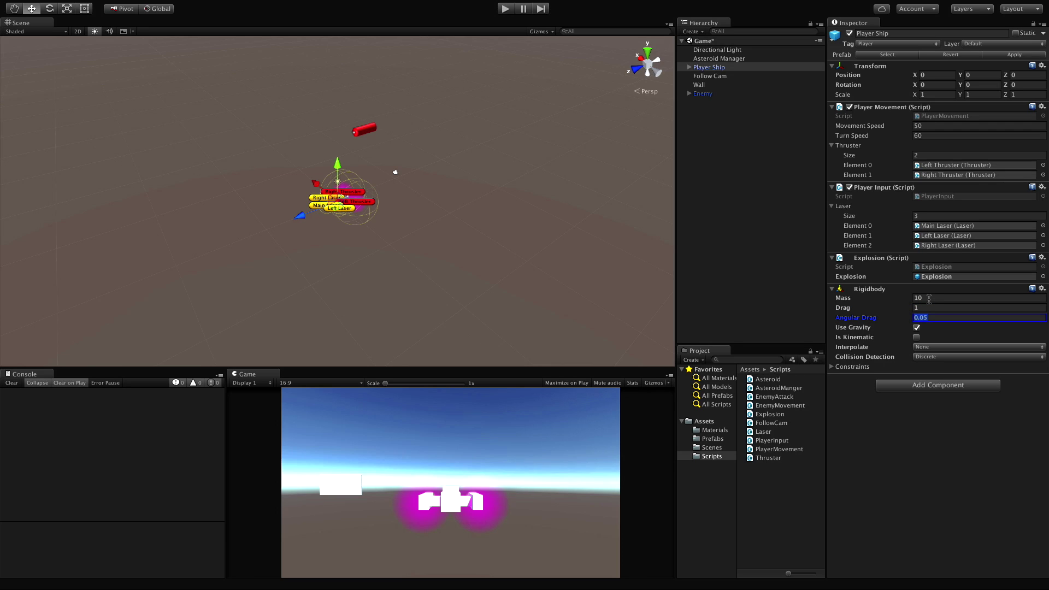
pyautogui.click(916, 327)
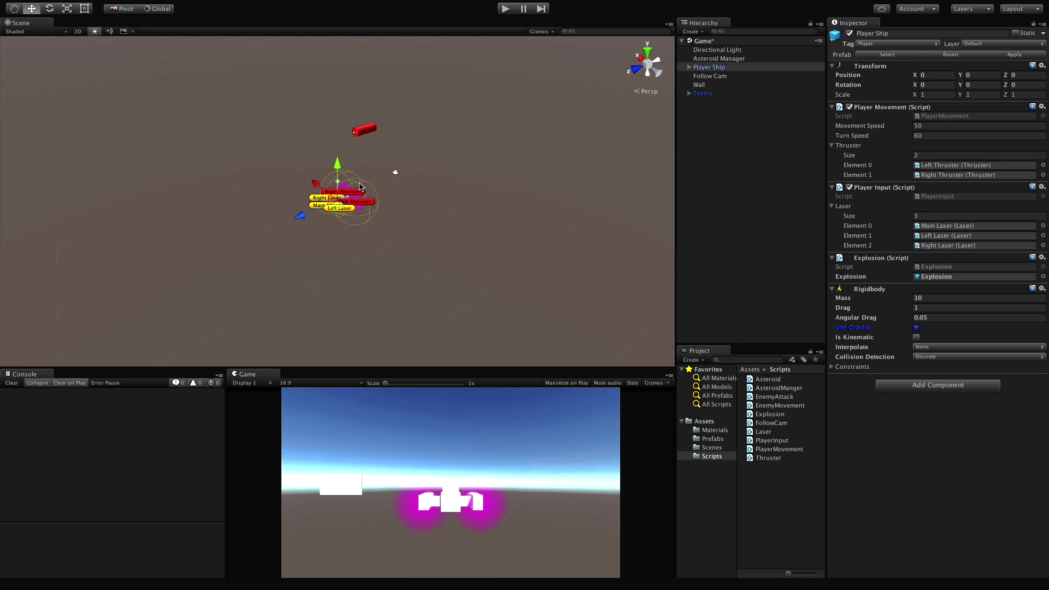
# - Play-test the scene by flying and turning the ship among the asteroids to check its physics, and stop play mode
pyautogui.click(507, 9)
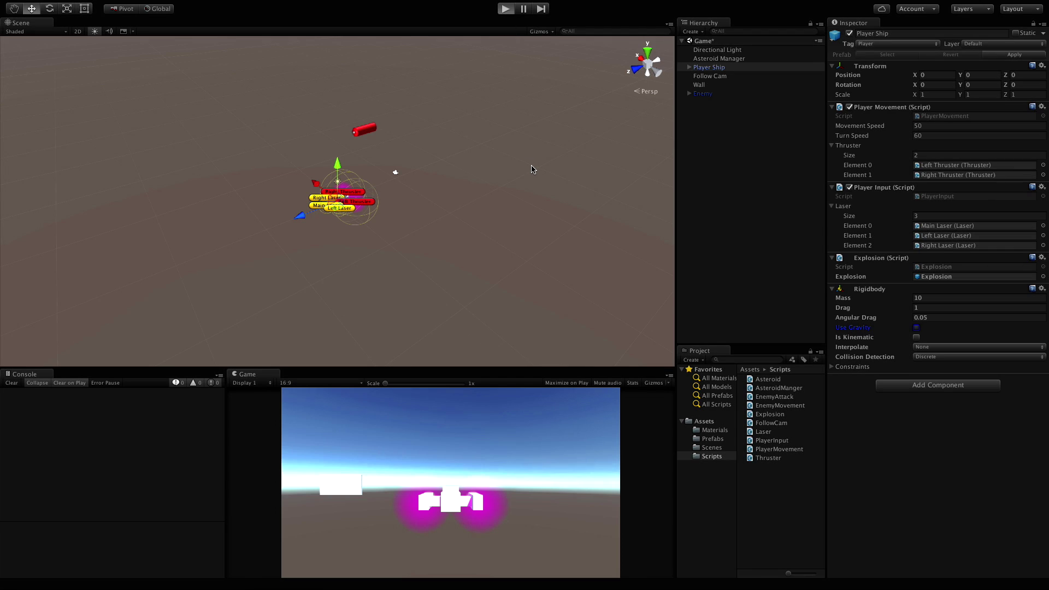
pyautogui.press('space')
pyautogui.press('d')
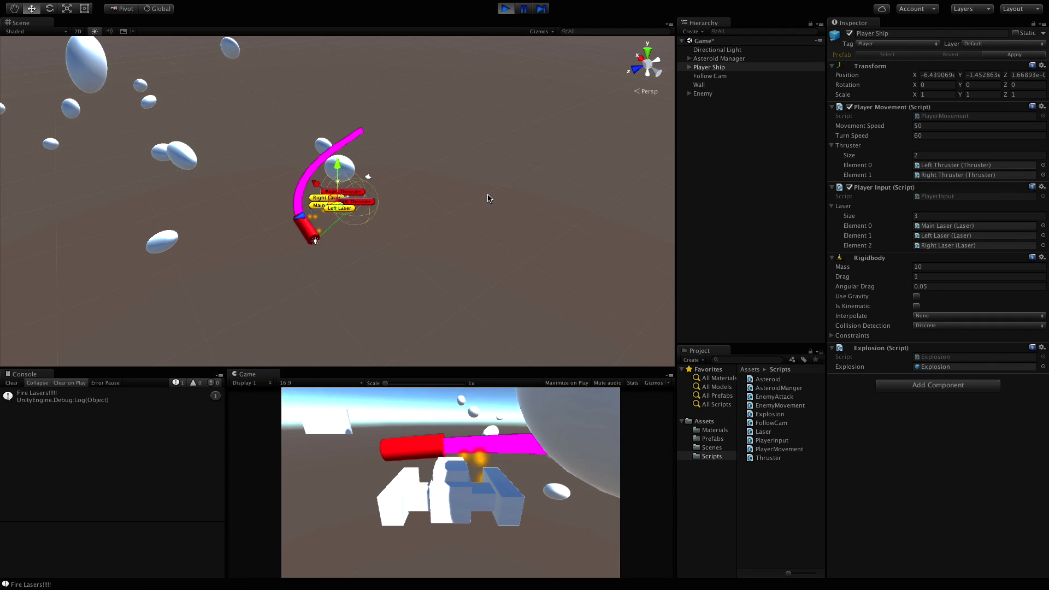
pyautogui.press('w')
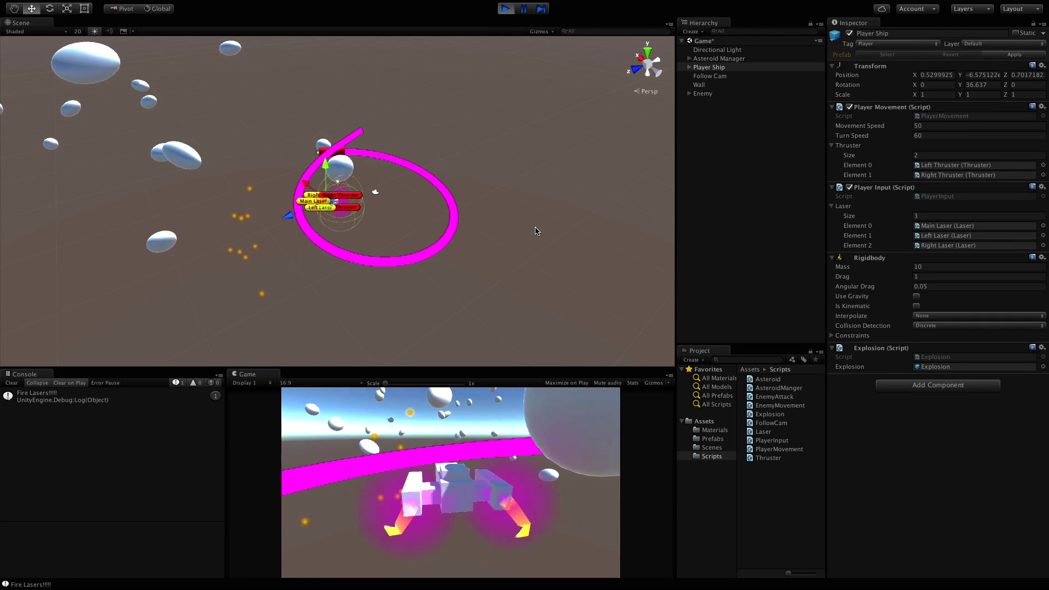
pyautogui.press('space')
pyautogui.press('a')
pyautogui.press('a')
pyautogui.press('space')
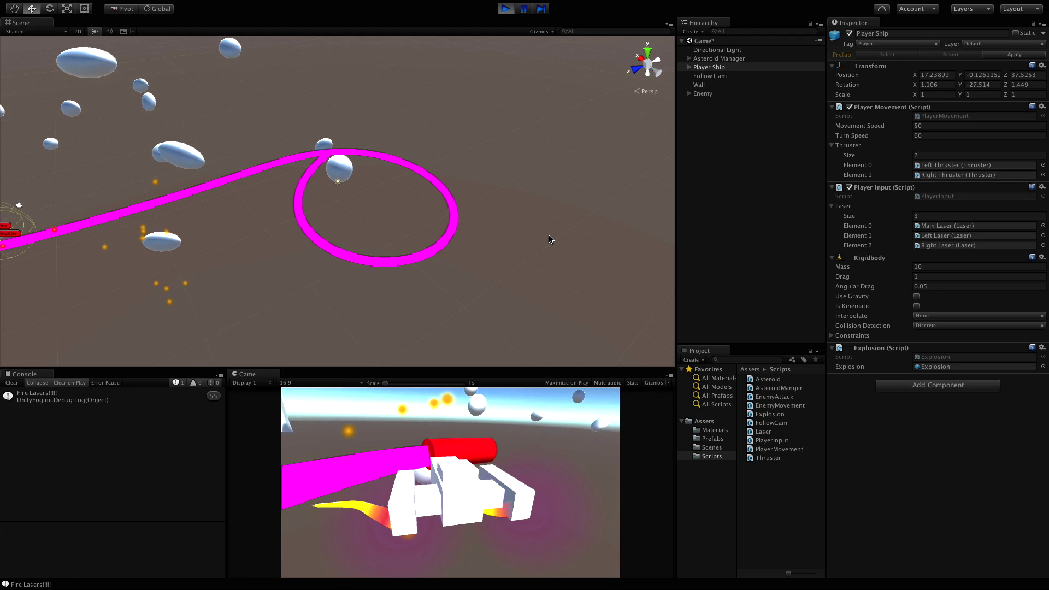
pyautogui.press('a')
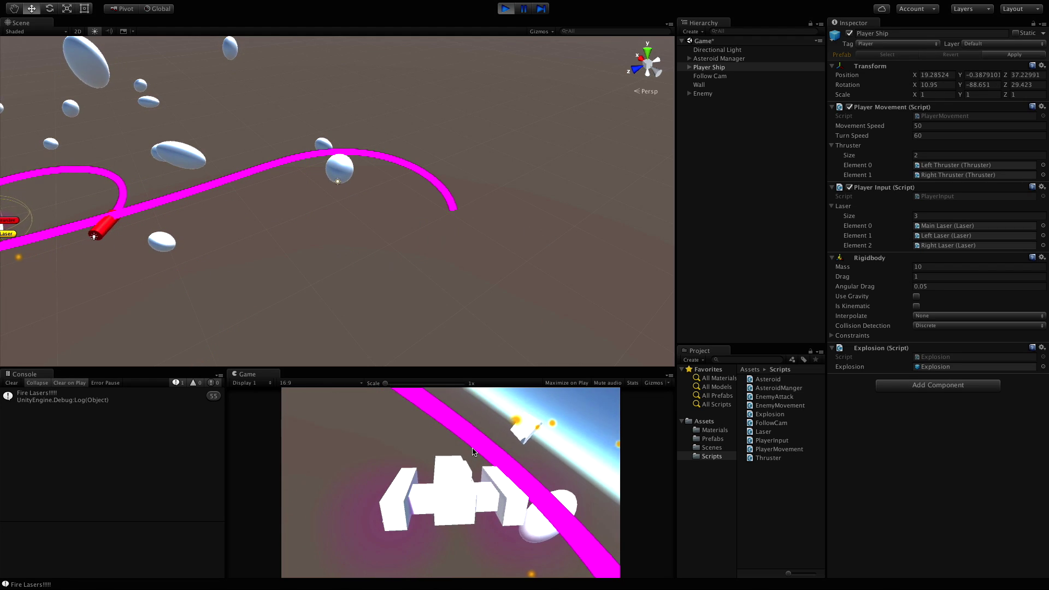
pyautogui.press('a')
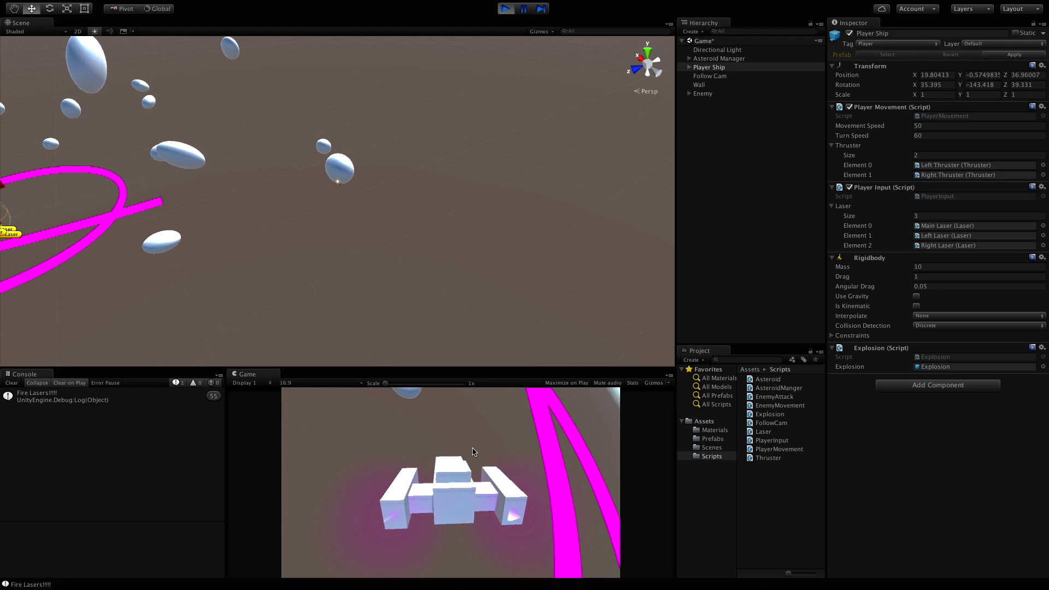
pyautogui.press('a')
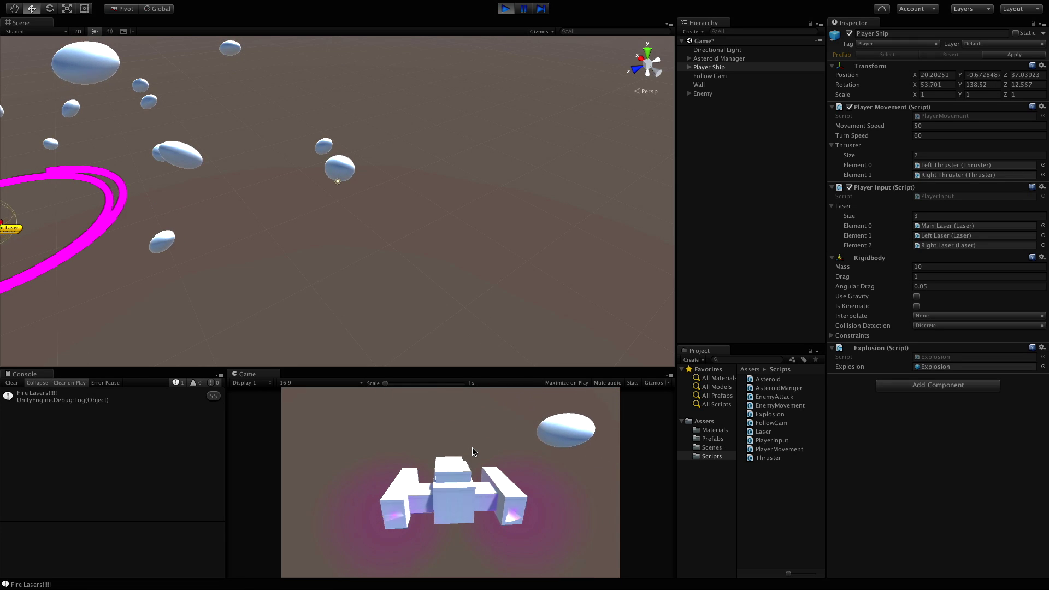
pyautogui.press('a')
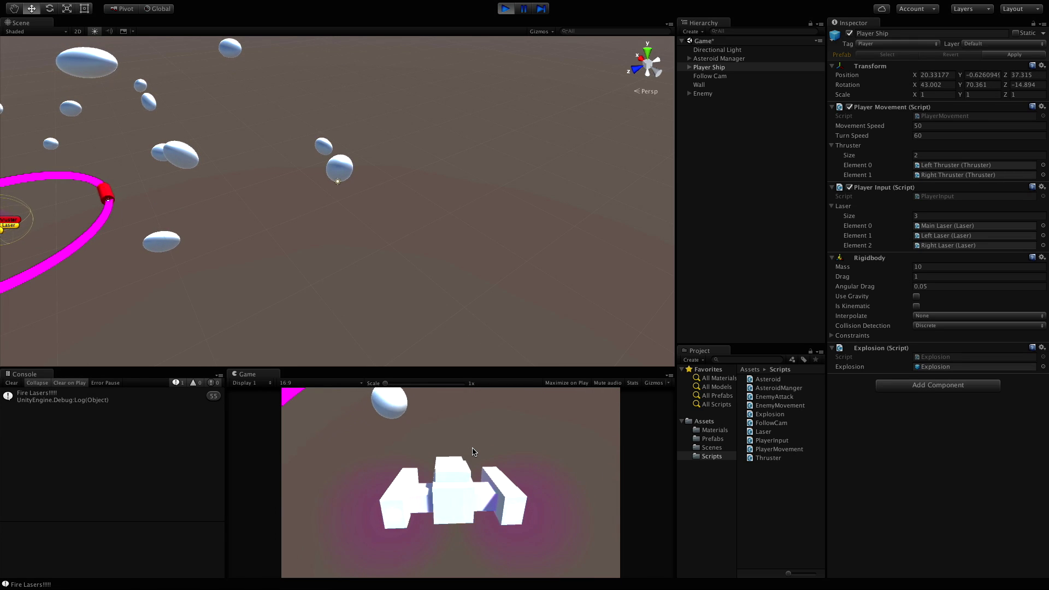
pyautogui.press('a')
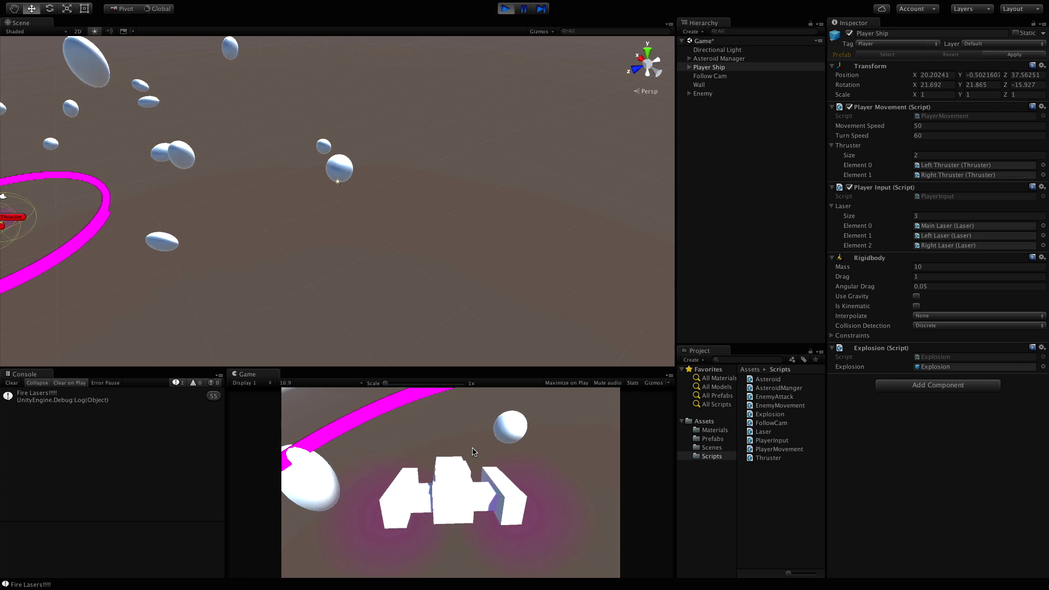
pyautogui.press('a')
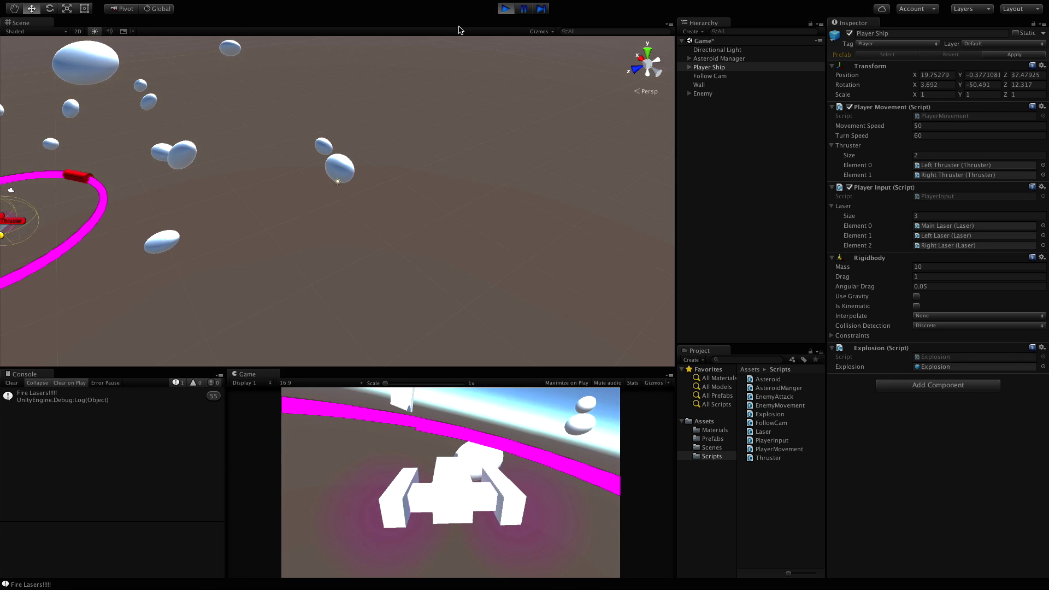
pyautogui.click(505, 9)
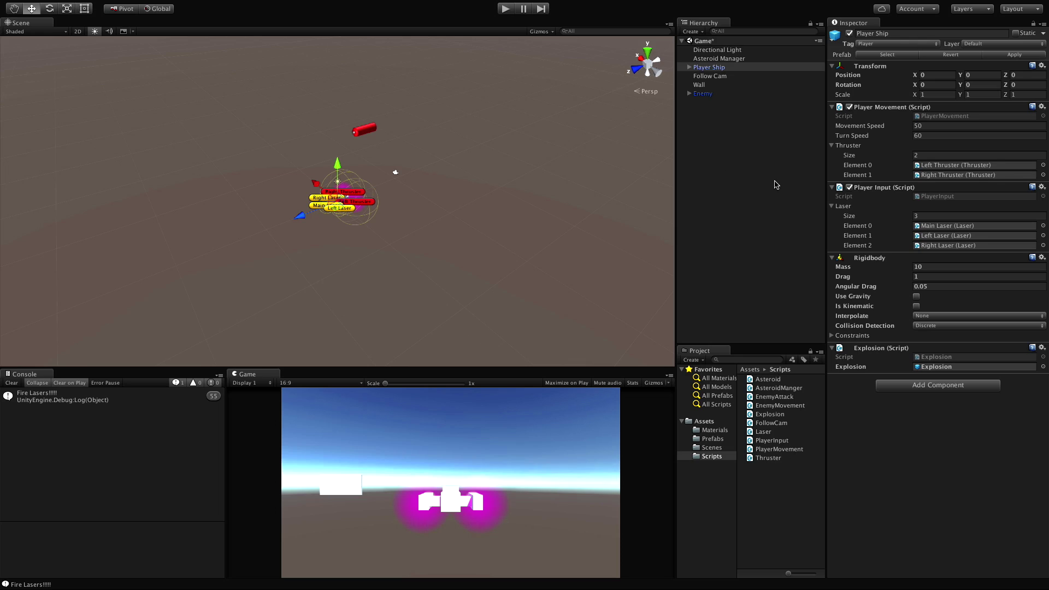
# - Set the Player Ship Rigidbody's angular drag to 1 and play-test how the ship rotates
pyautogui.click(950, 288)
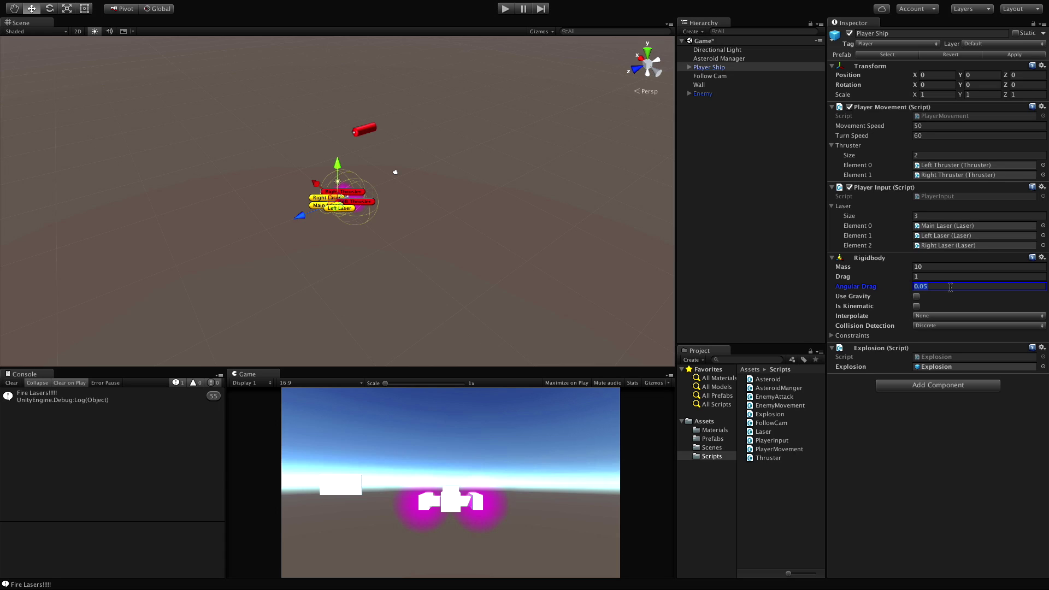
pyautogui.write('1')
pyautogui.click(503, 9)
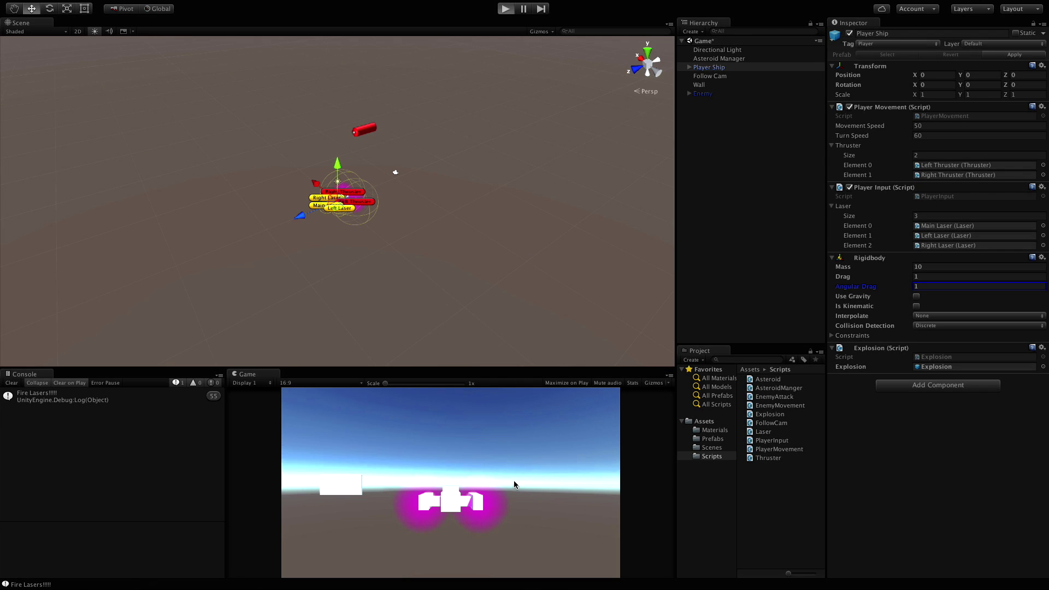
pyautogui.press('w')
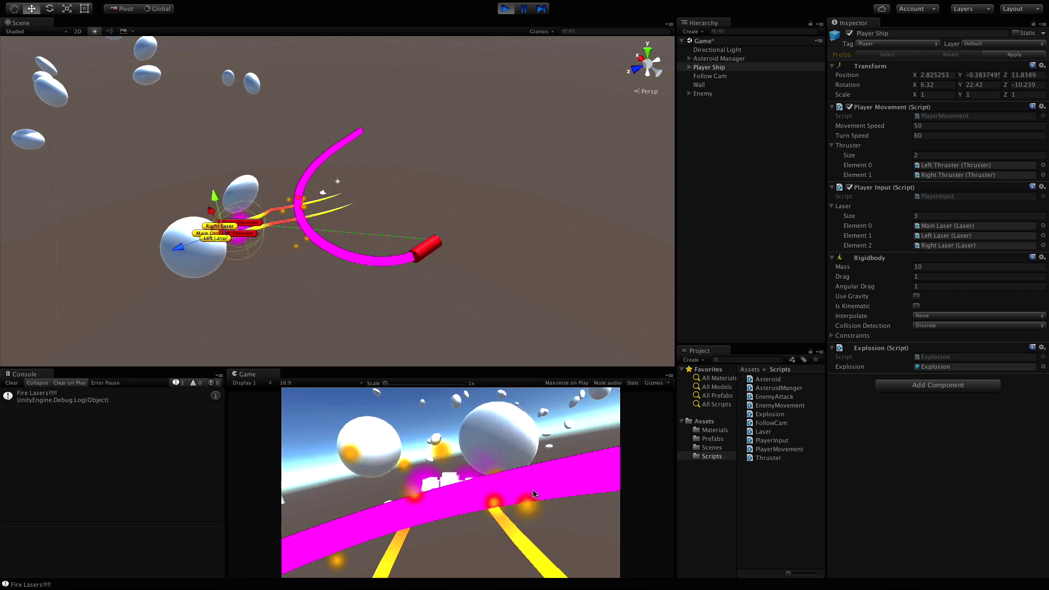
pyautogui.press('Left')
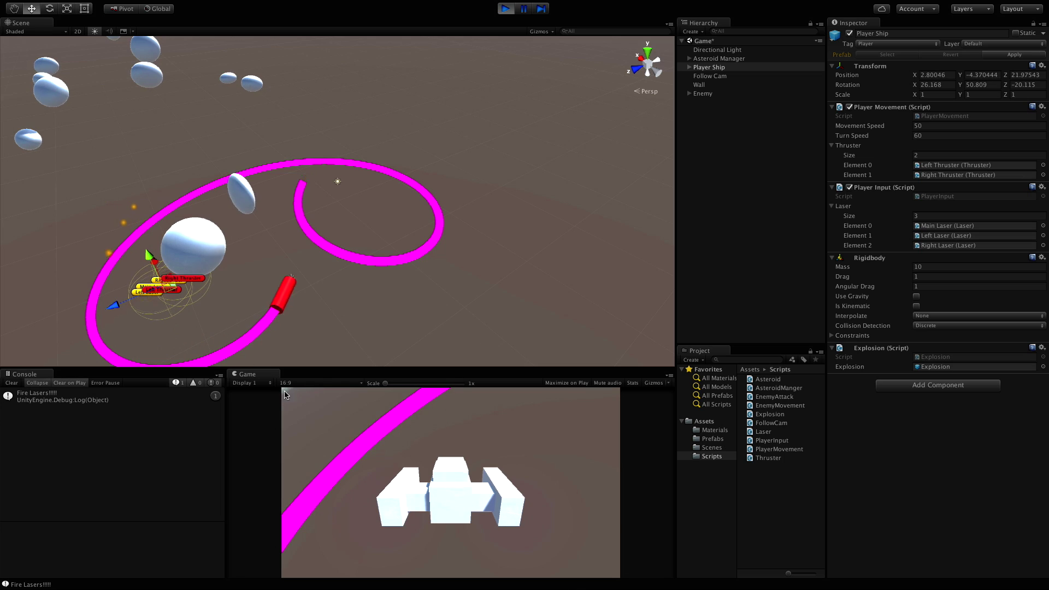
pyautogui.moveTo(165, 289); pyautogui.dragTo(290, 249, button='middle')
pyautogui.scroll(5, 290, 248)
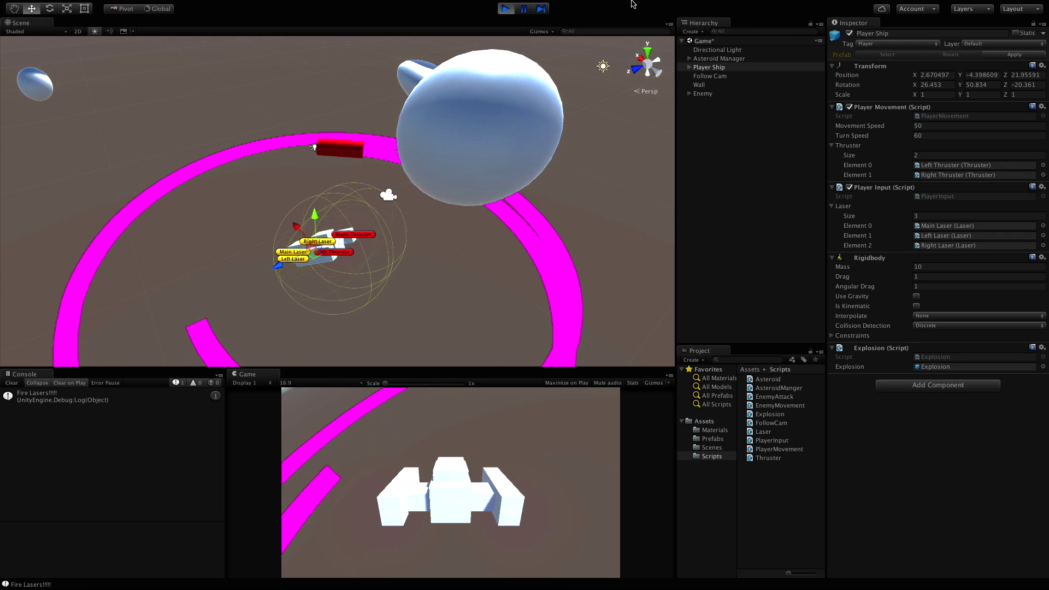
pyautogui.hotkey('ctrl', 'p')
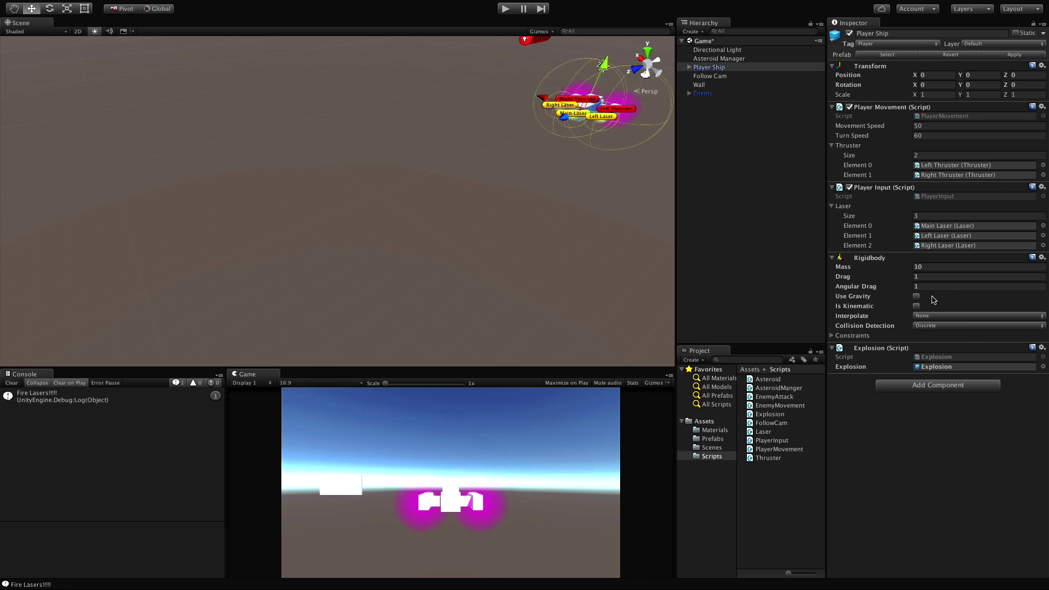
# - Lower the ship Rigidbody's angular drag to 0.5 and play-test its flight and turning among the asteroids
pyautogui.click(930, 277)
pyautogui.press('Tab')
pyautogui.click(506, 9)
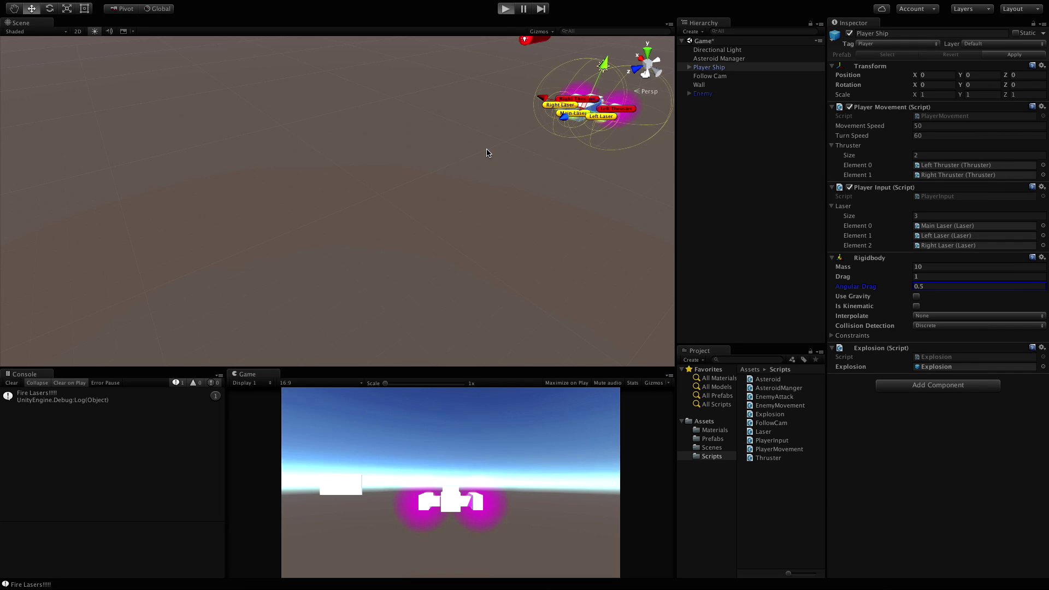
pyautogui.press('w')
pyautogui.press('d')
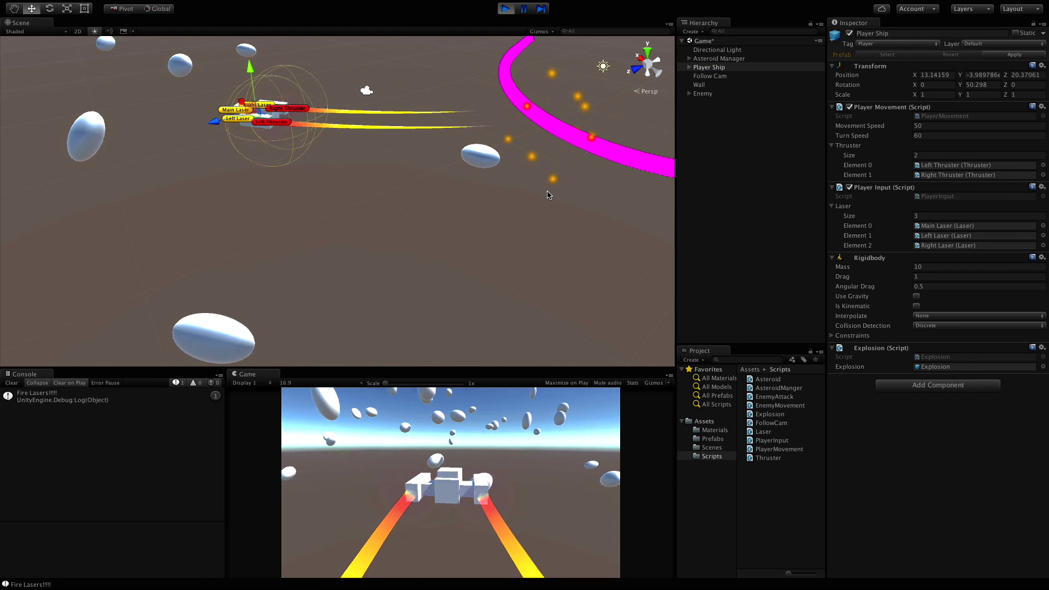
pyautogui.press('w')
pyautogui.press('a')
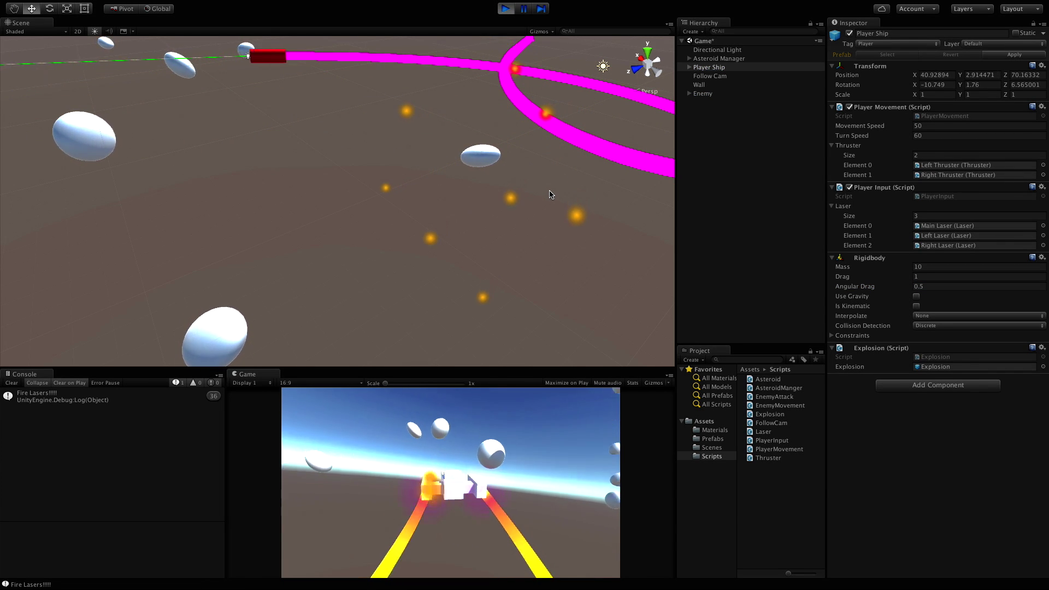
pyautogui.press('d')
pyautogui.press('w')
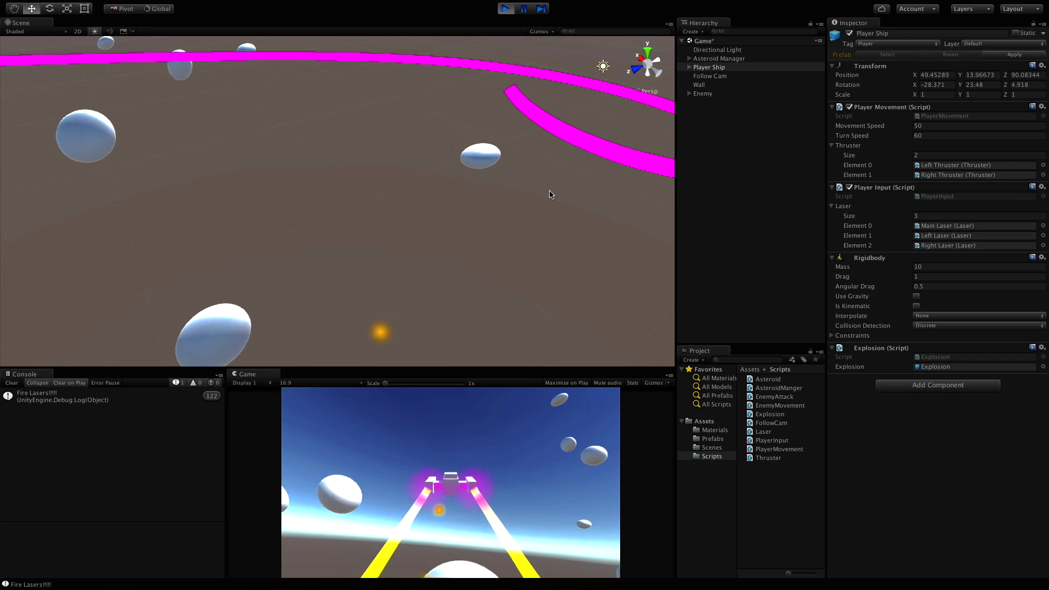
pyautogui.press('a')
pyautogui.press('space')
pyautogui.press('a')
pyautogui.press('a')
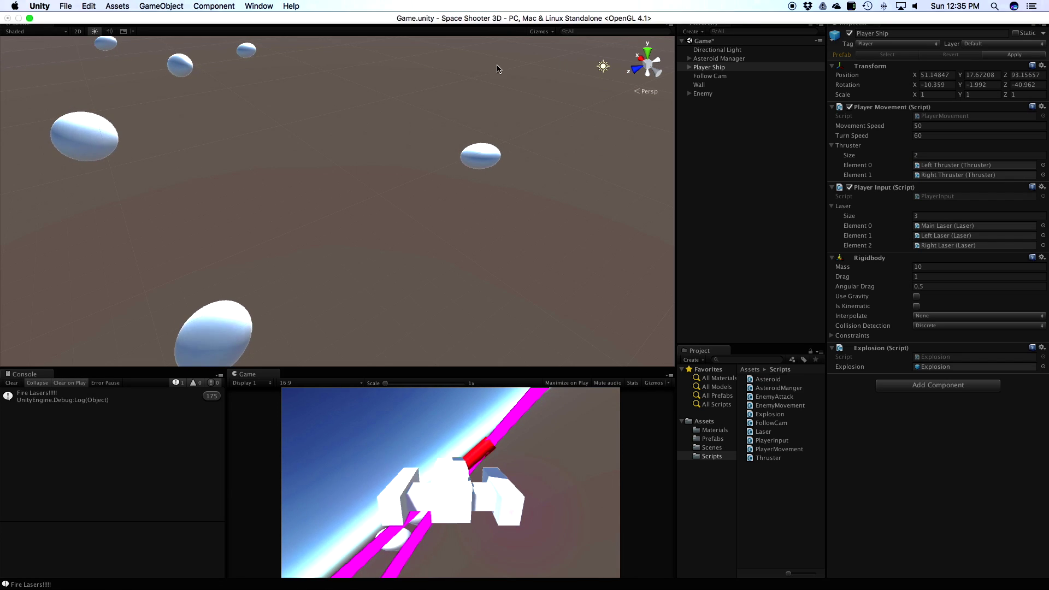
pyautogui.click(505, 9)
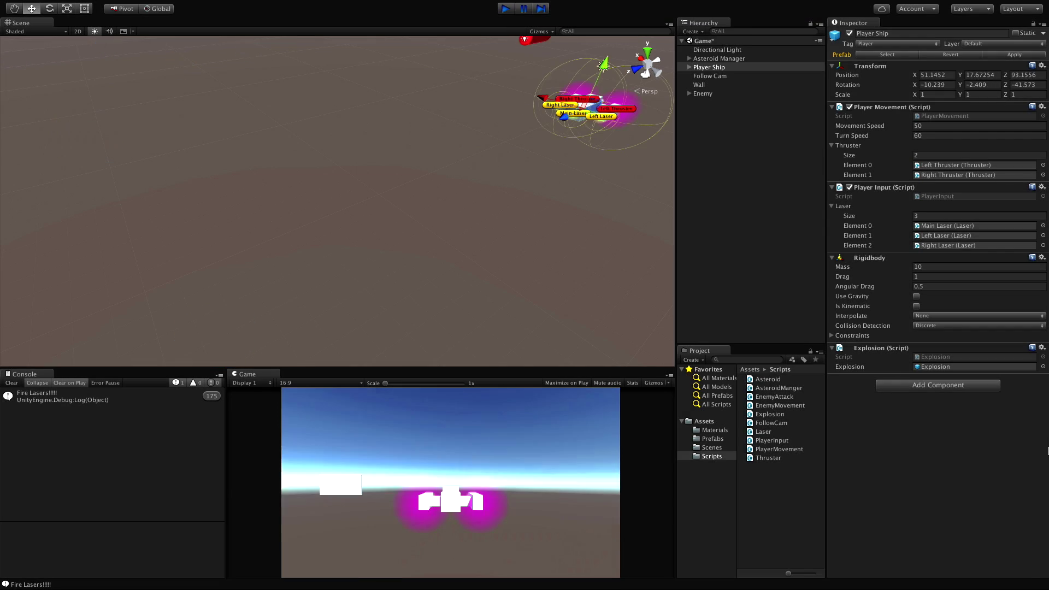
# - Set the Player Ship Rigidbody's angular drag to 0.7, and play-test flying and turning the ship before stopping play mode
pyautogui.click(939, 288)
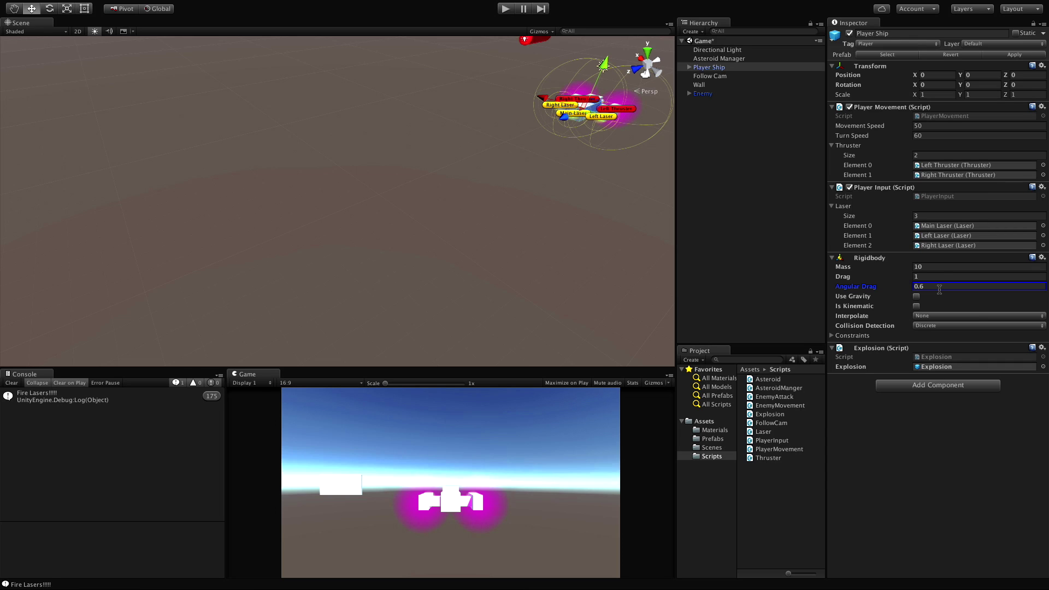
pyautogui.write('0.7')
pyautogui.click(499, 8)
pyautogui.press('w')
pyautogui.press('d')
pyautogui.press('a')
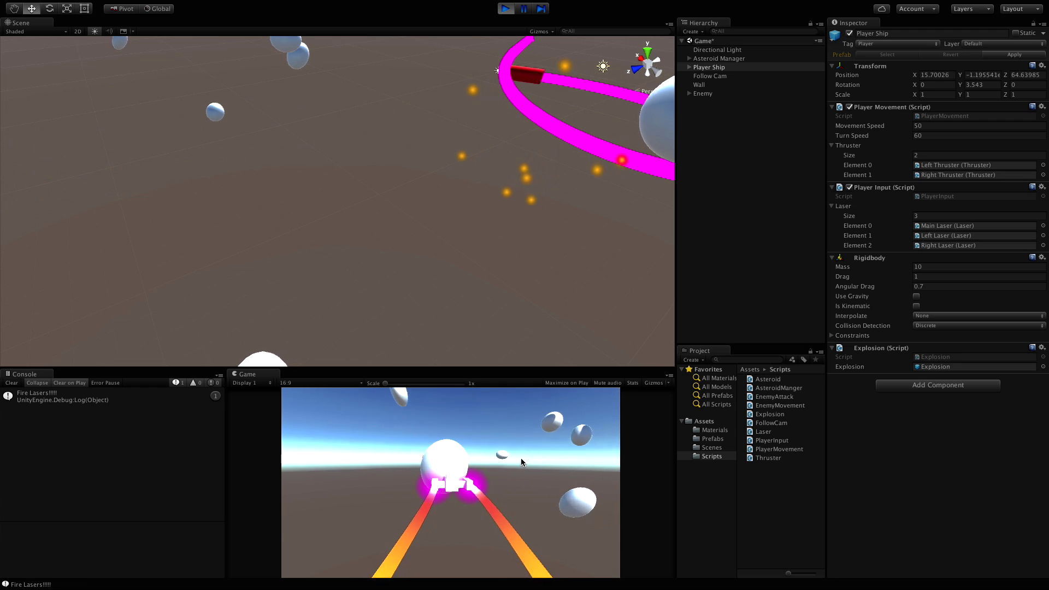
pyautogui.press('Up')
pyautogui.press('Up')
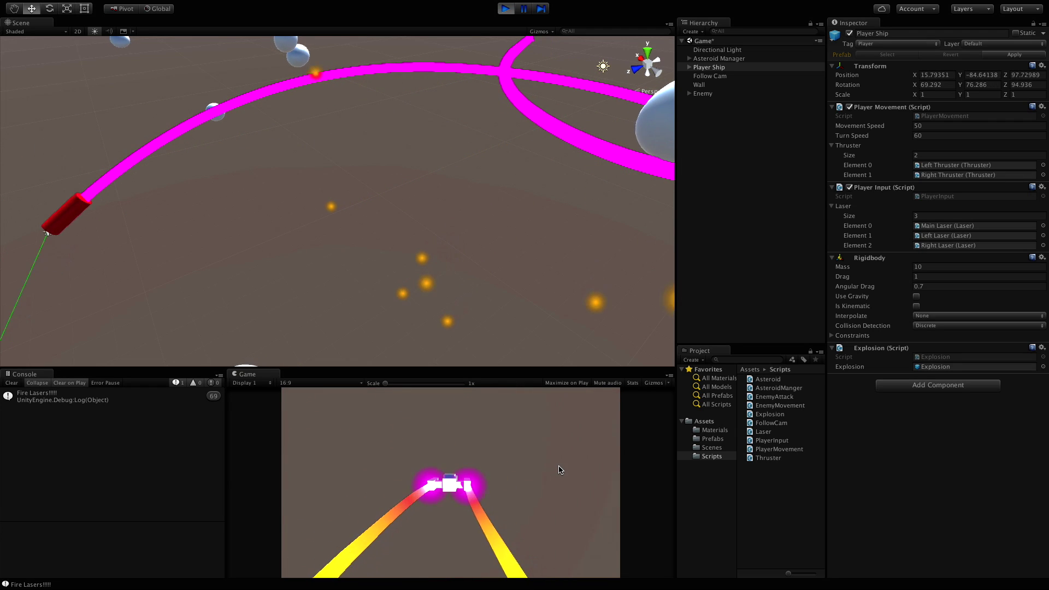
pyautogui.press('w')
pyautogui.press('Up')
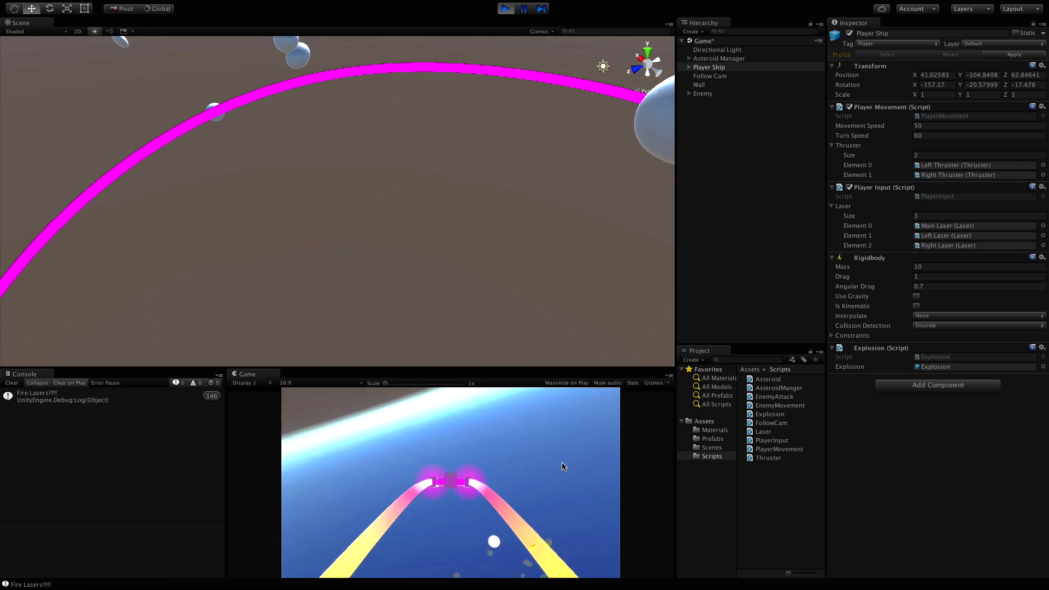
pyautogui.press('a')
pyautogui.press('d')
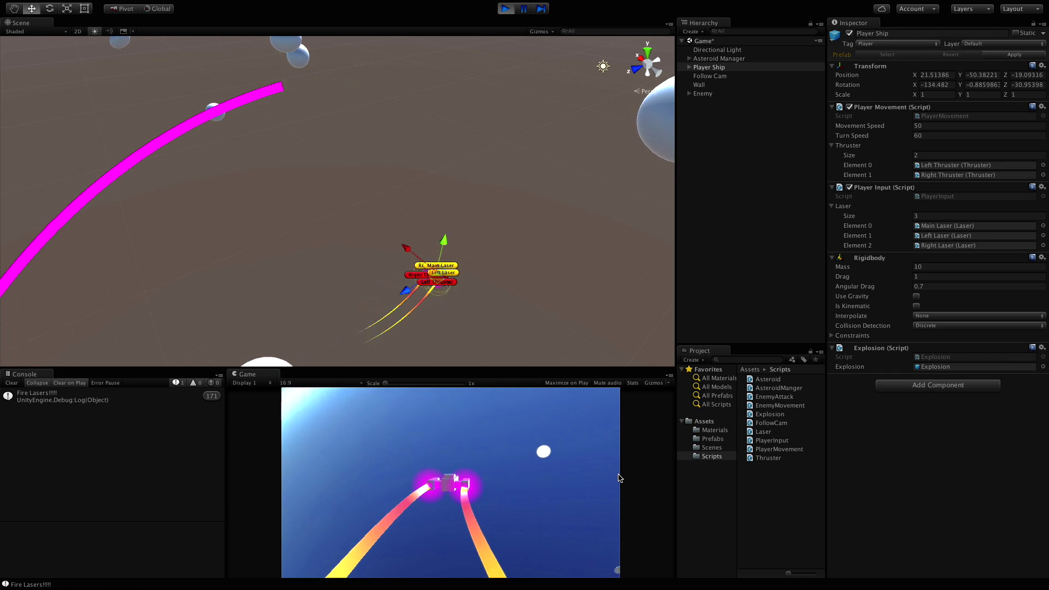
pyautogui.press('Down')
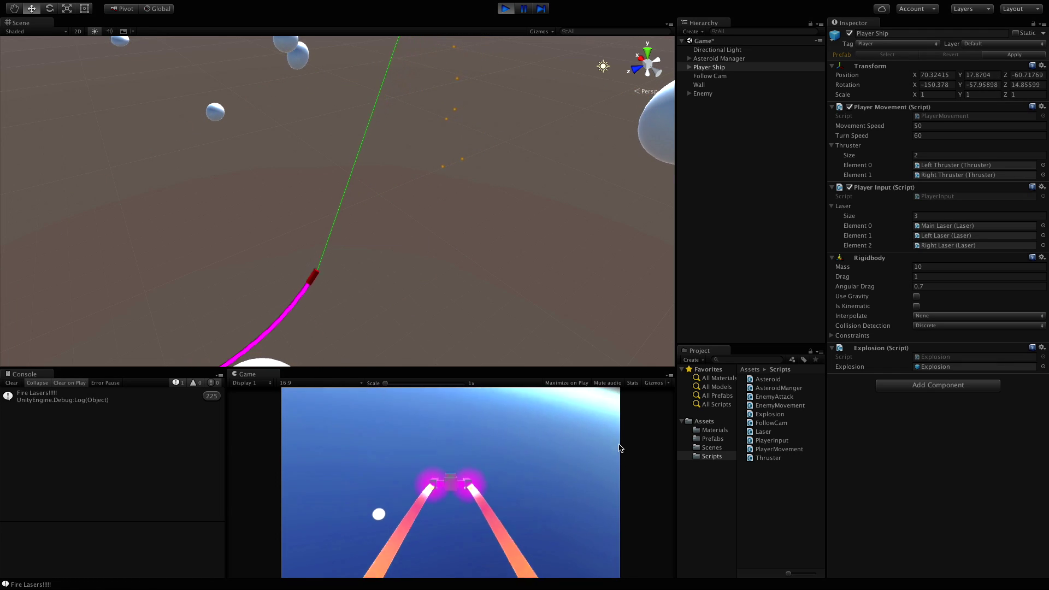
pyautogui.press('Up')
pyautogui.press('Up')
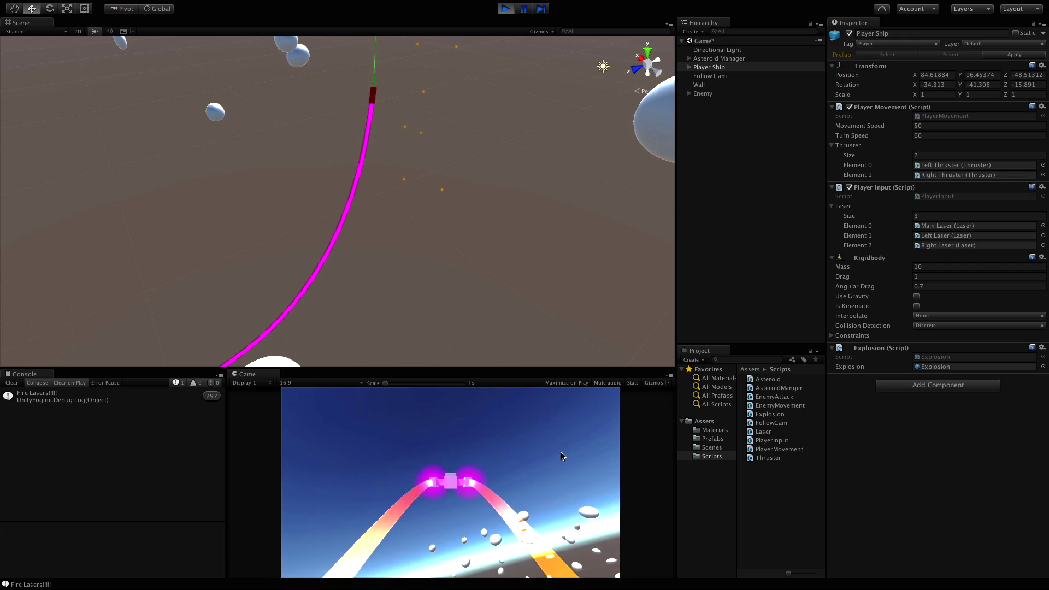
pyautogui.click(505, 8)
pyautogui.click(505, 9)
# - Deactivate the Enemy object and play-test flying the ship among the asteroids without it, stopping play mode at the end
pyautogui.click(702, 93)
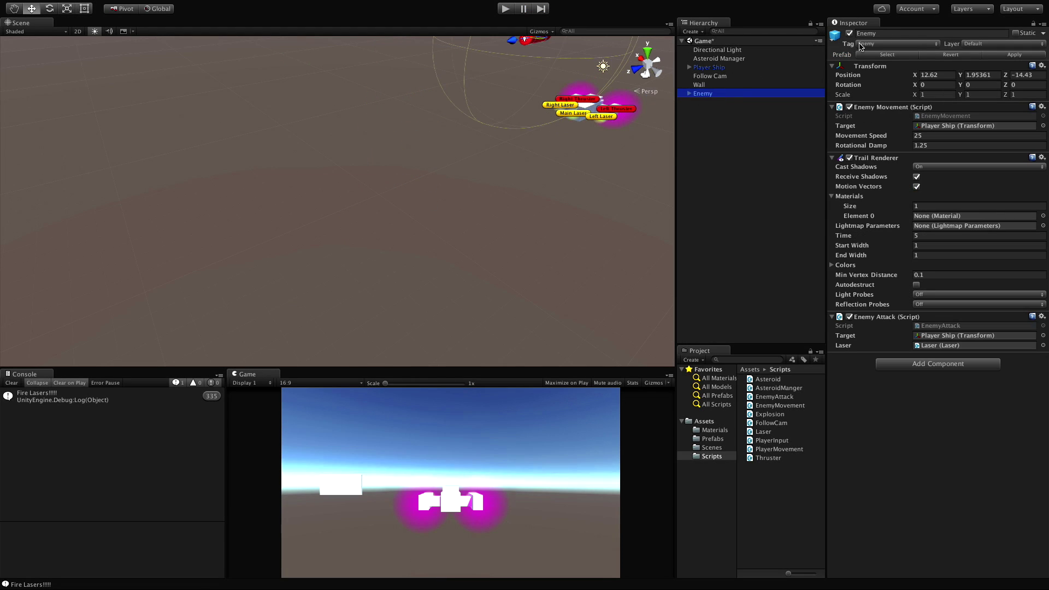
pyautogui.click(849, 33)
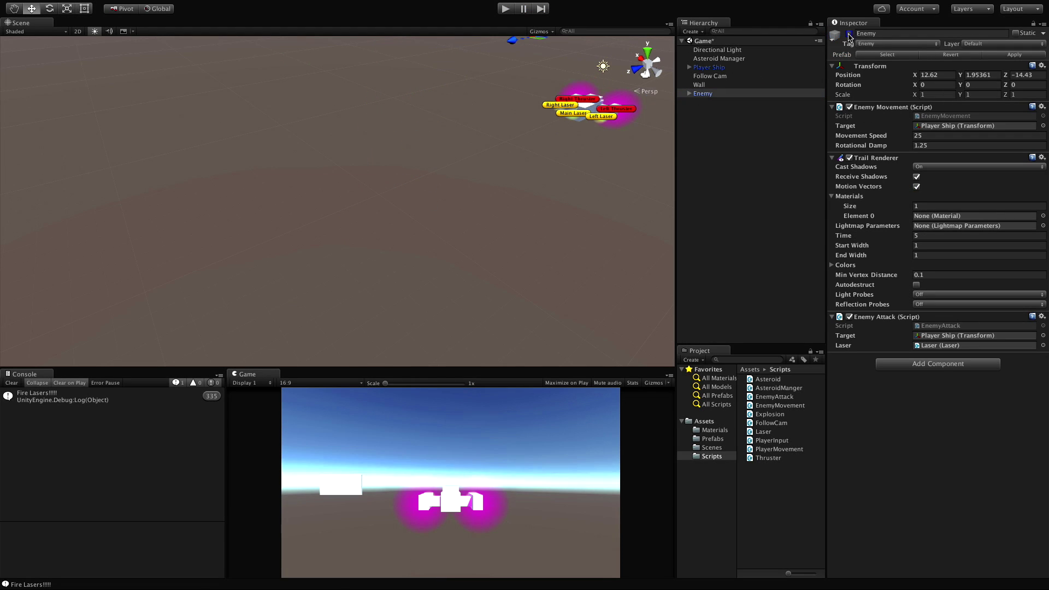
pyautogui.click(503, 9)
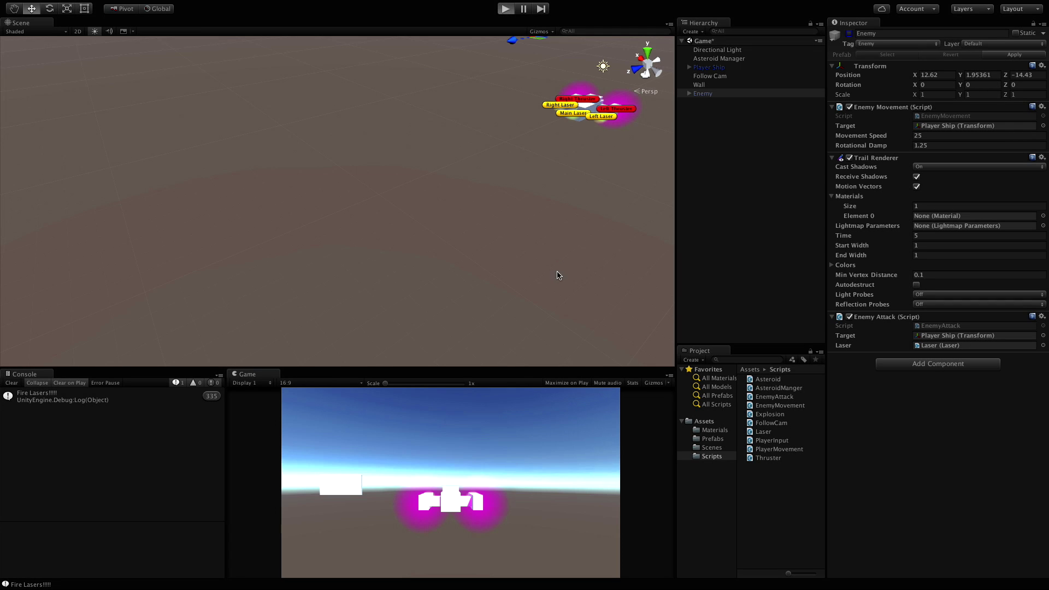
pyautogui.press('d')
pyautogui.press('w')
pyautogui.press('w')
pyautogui.press('d')
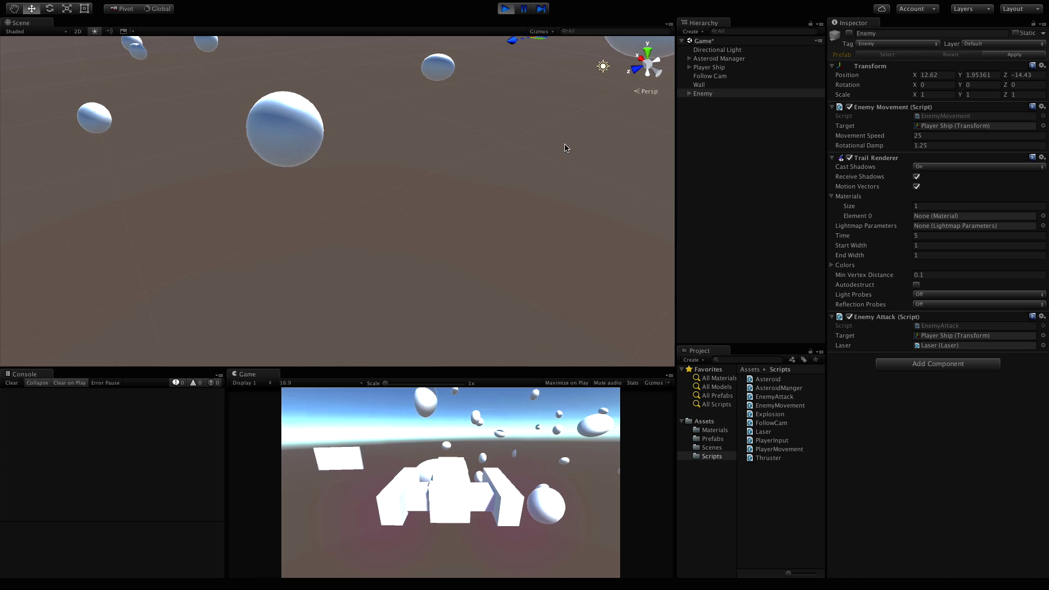
pyautogui.click(505, 8)
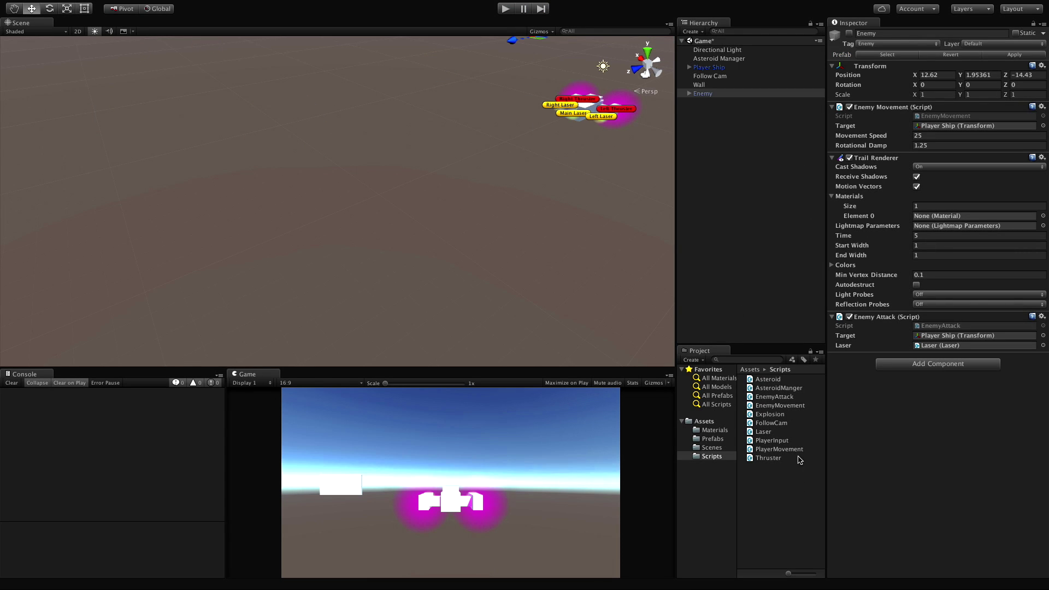
# - Open the Explosion script from the project's Scripts folder for editing
pyautogui.doubleClick(778, 415)
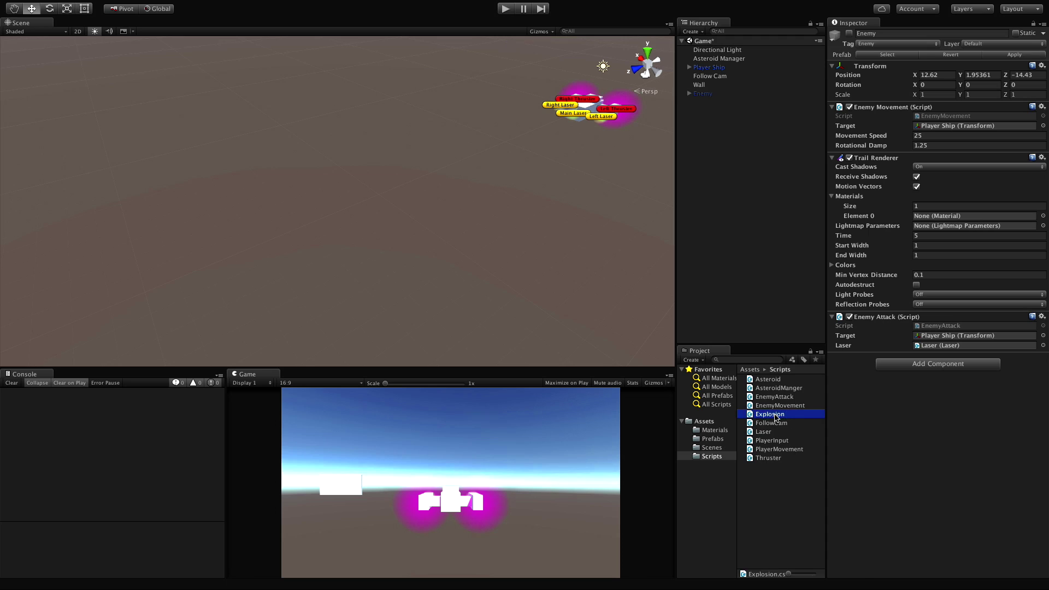